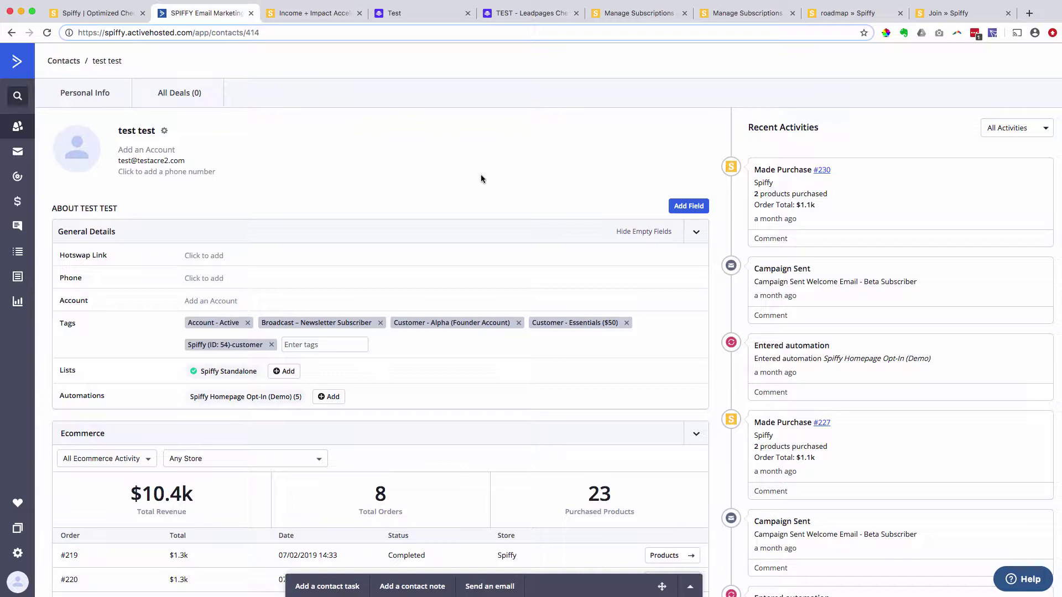
Collapse and re-expand the contact's ecommerce section, highlighting the $10.4k total revenue.
scroll(570, 270, down, 5)
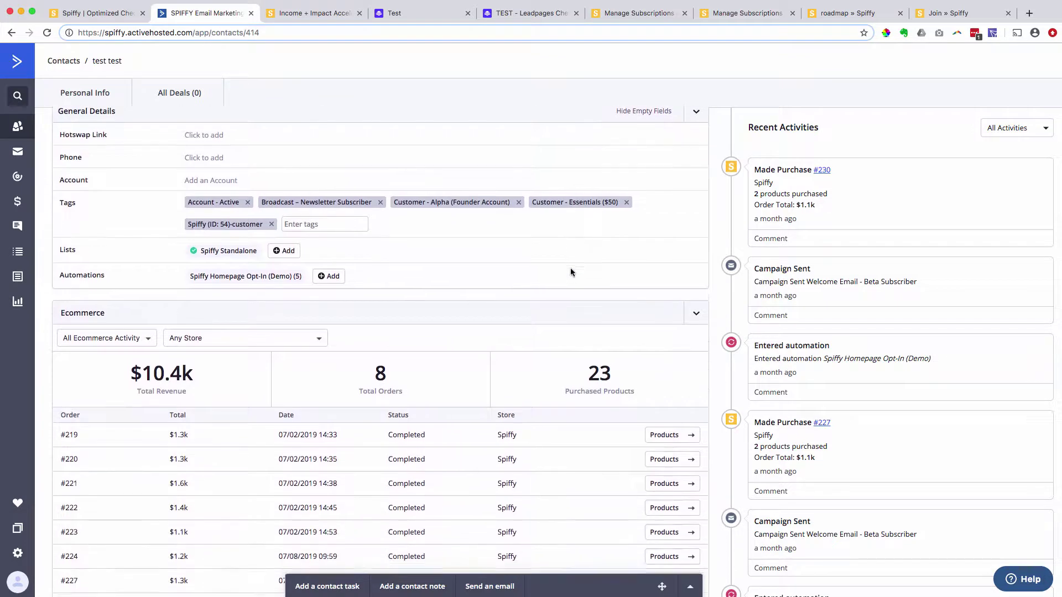
click(571, 280)
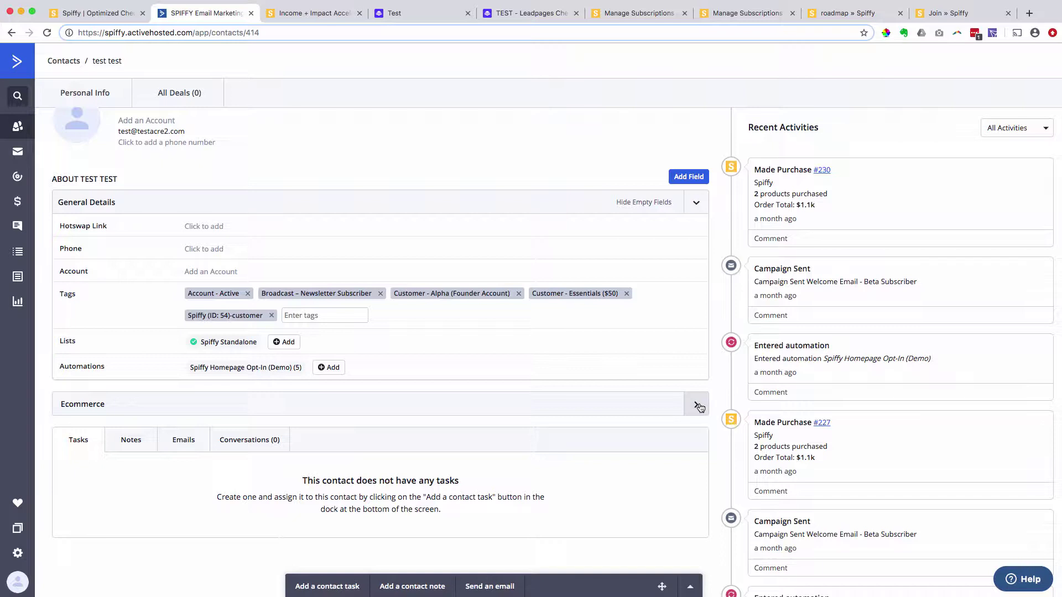
click(683, 409)
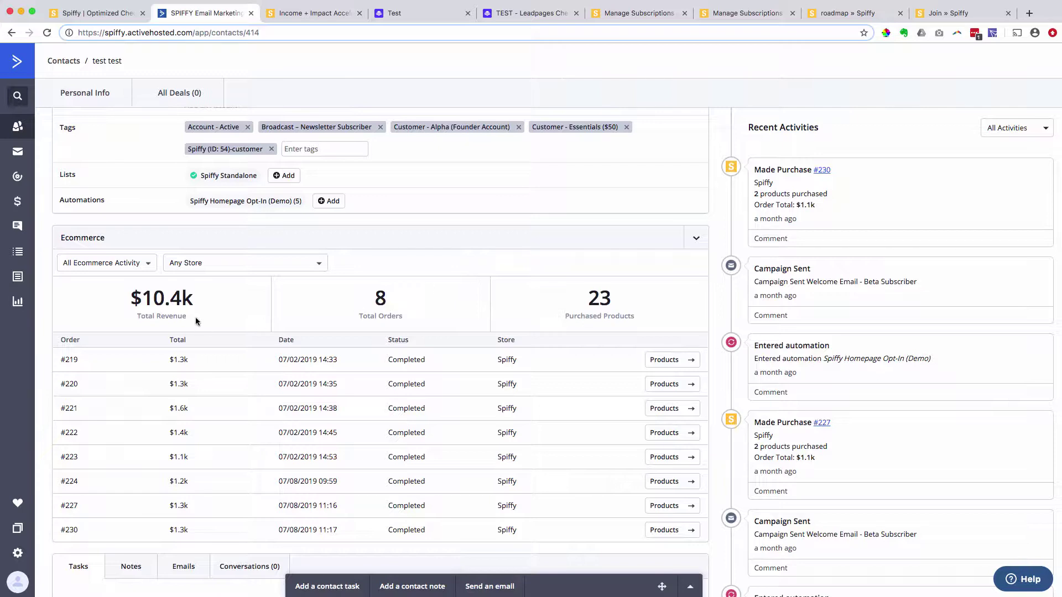
drag(142, 298, 208, 300)
click(217, 327)
View the products bought in order #219, then close its details.
scroll(609, 307, down, 1)
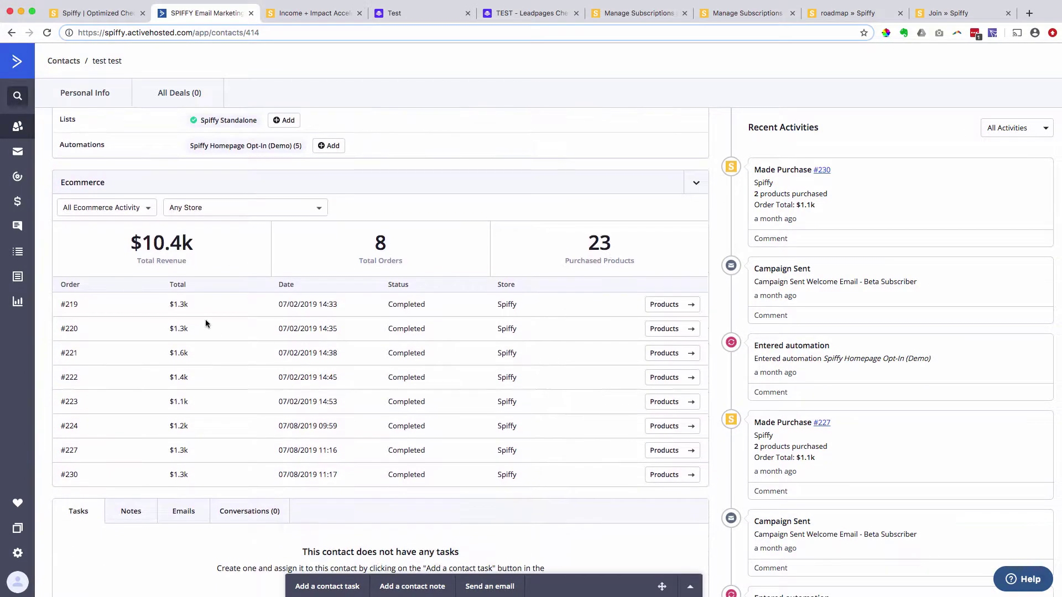
click(673, 306)
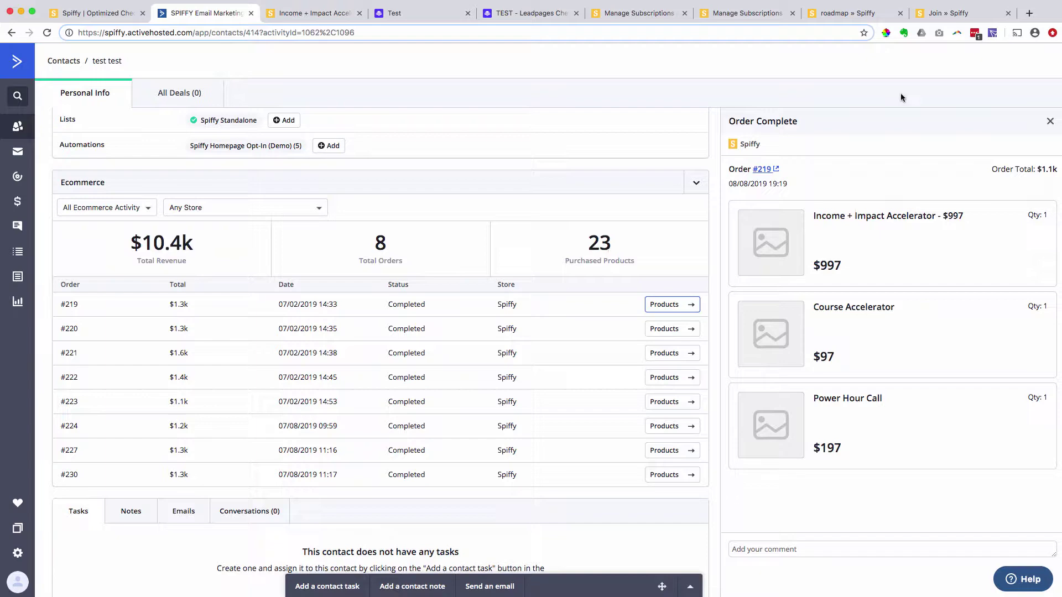
click(1050, 121)
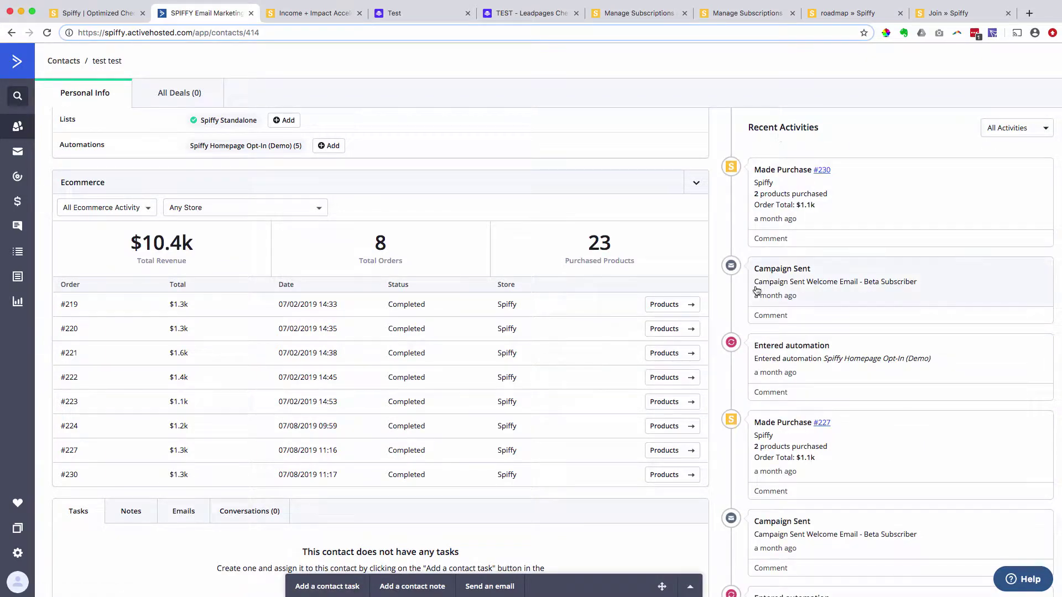
Review the refund options for Power Hour Call and the whole order #224 without refunding.
scroll(758, 284, down, 7)
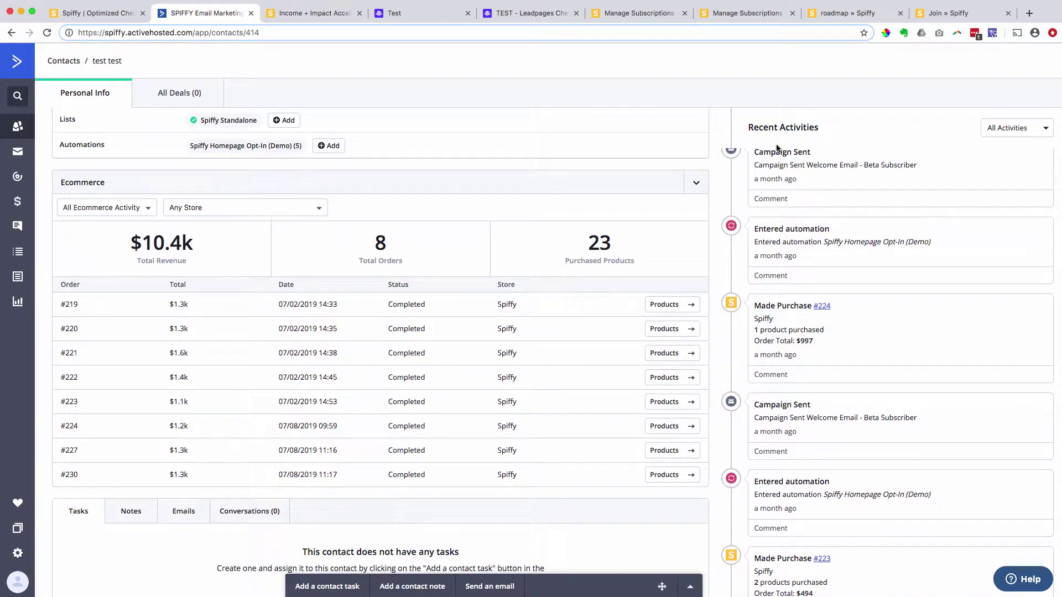
scroll(789, 308, down, 3)
scroll(789, 308, down, 2)
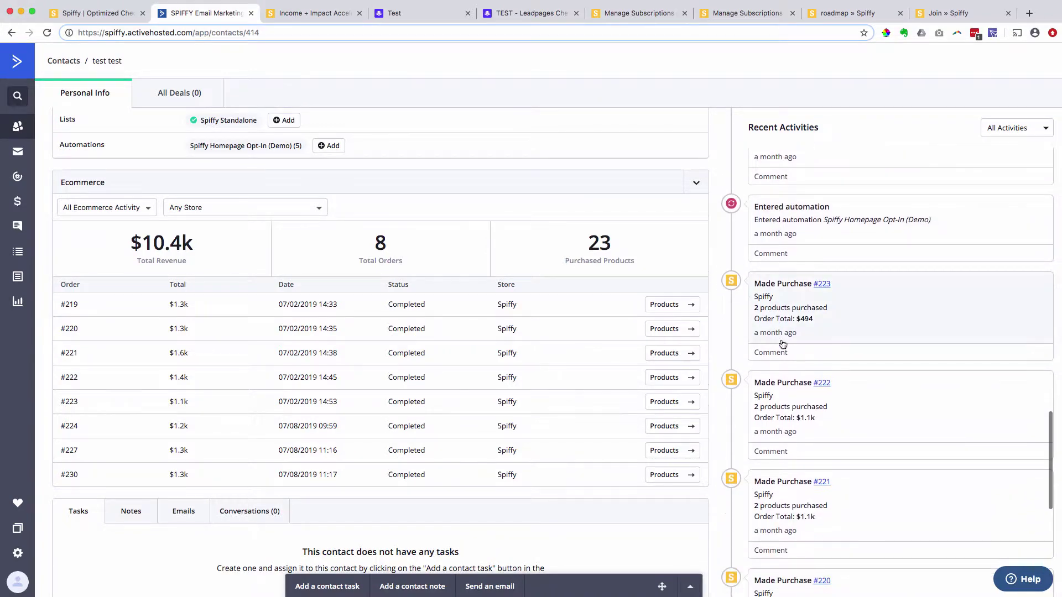
scroll(879, 304, up, 4)
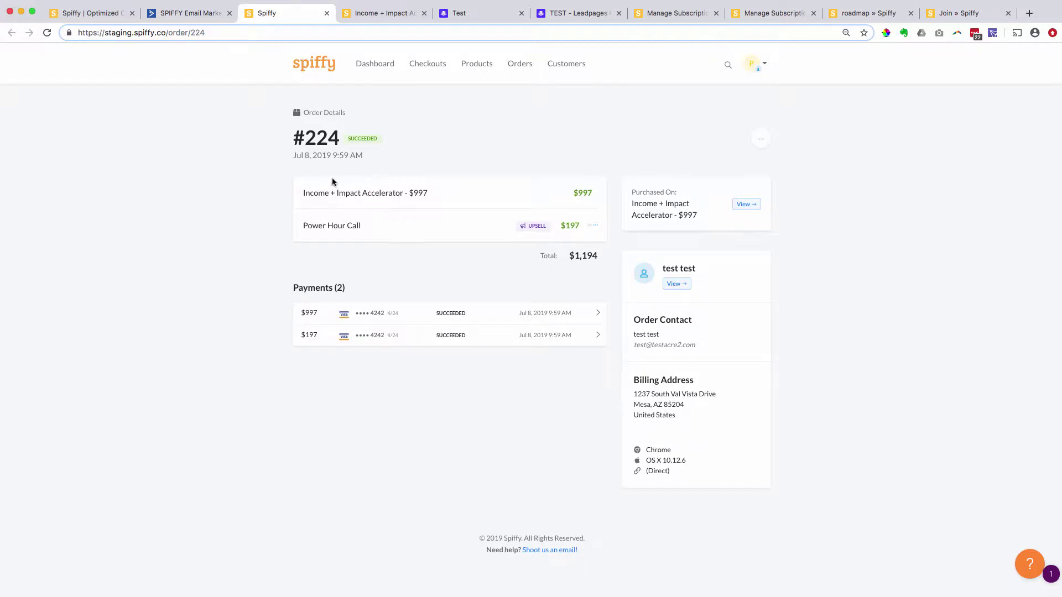
mouse_move(582, 202)
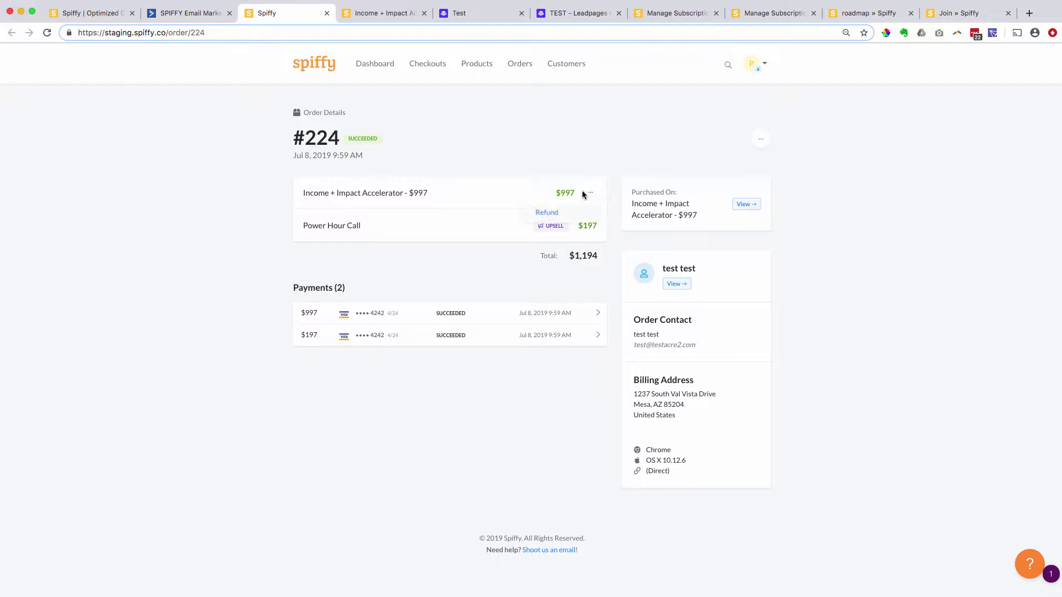
click(592, 226)
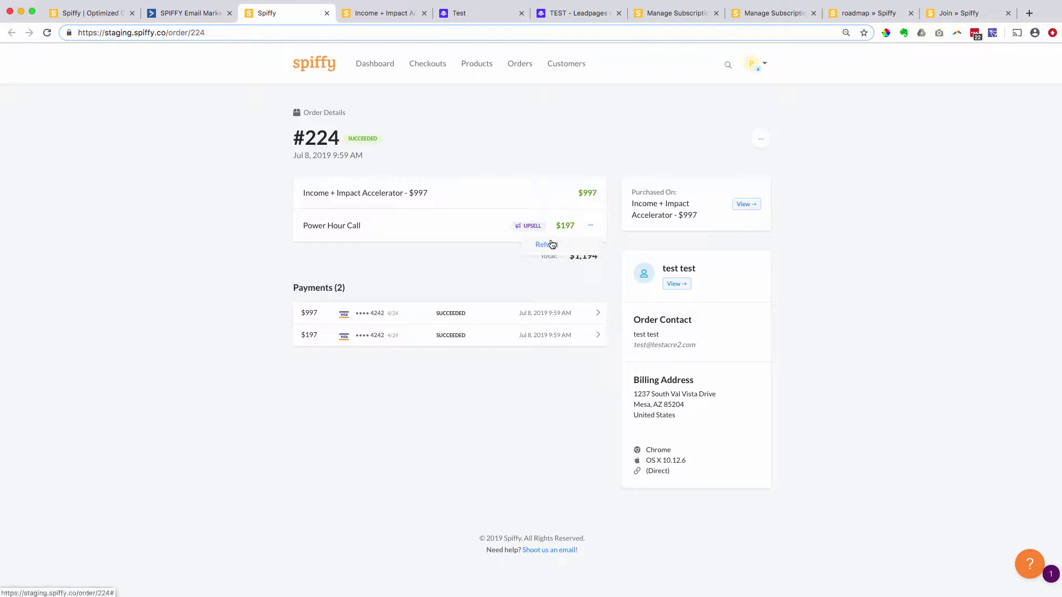
click(765, 142)
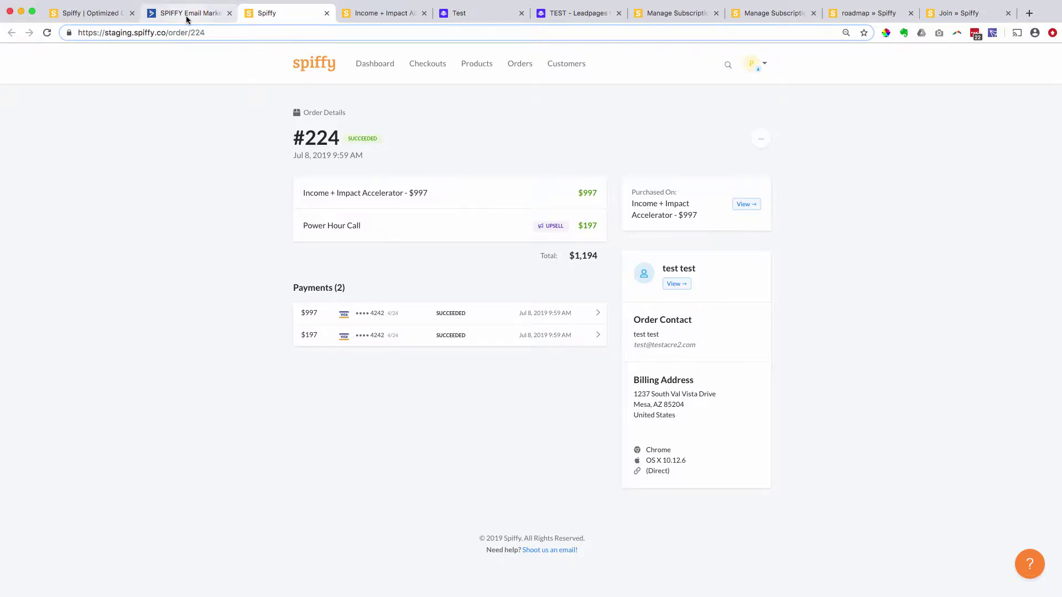
Return to the test contact in ActiveCampaign, then show the full list of 368 contacts.
click(187, 14)
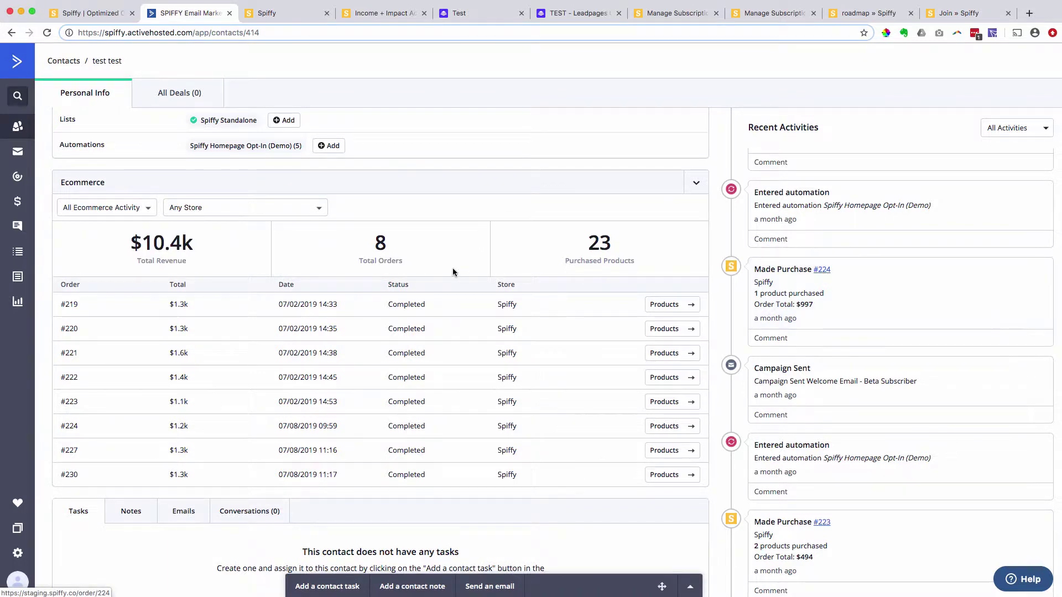
scroll(452, 269, up, 5)
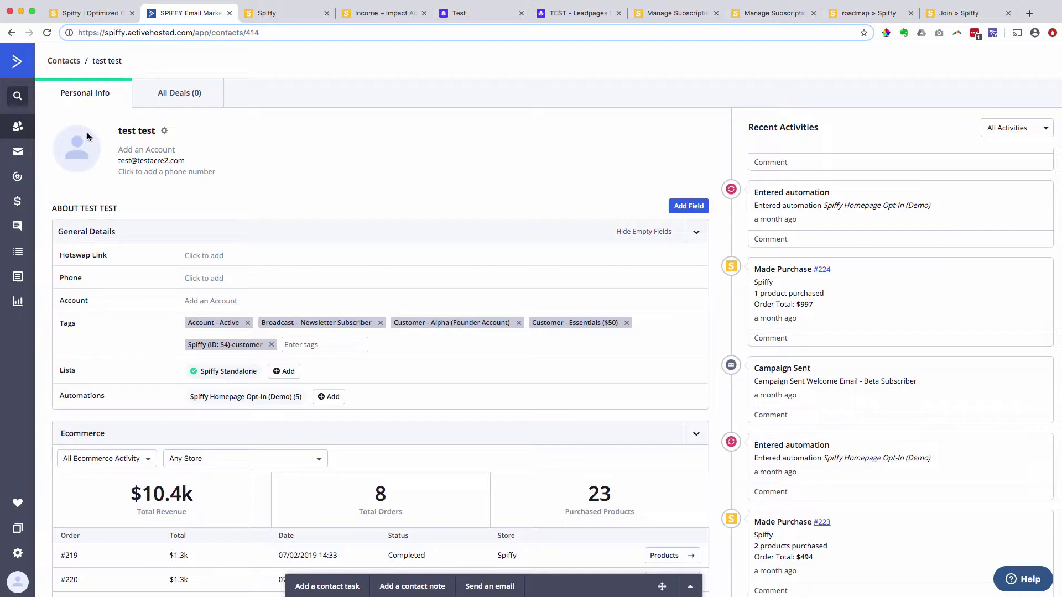
scroll(282, 354, down, 3)
scroll(281, 350, up, 3)
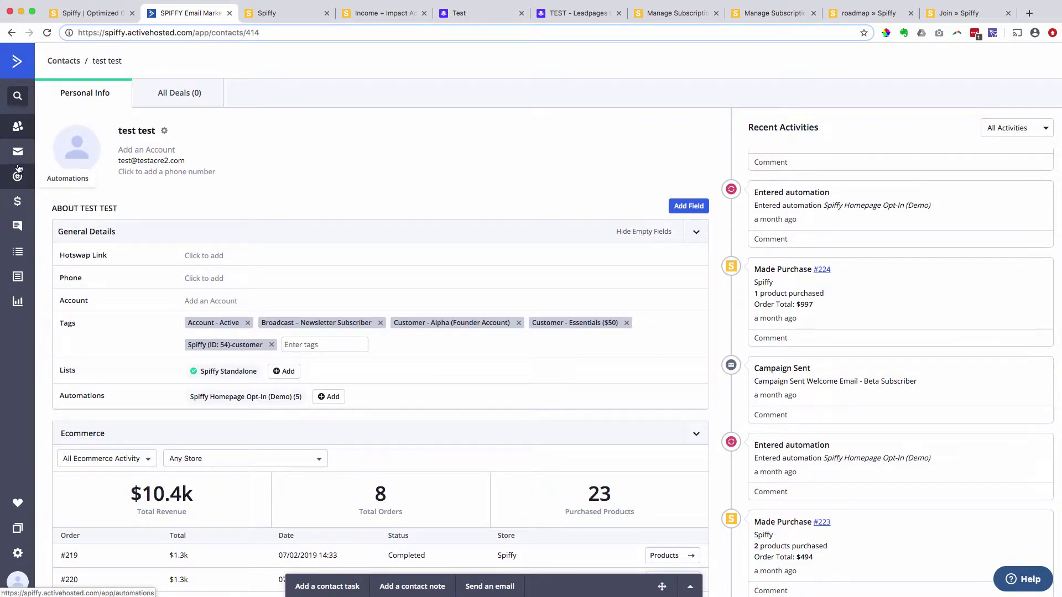
click(18, 126)
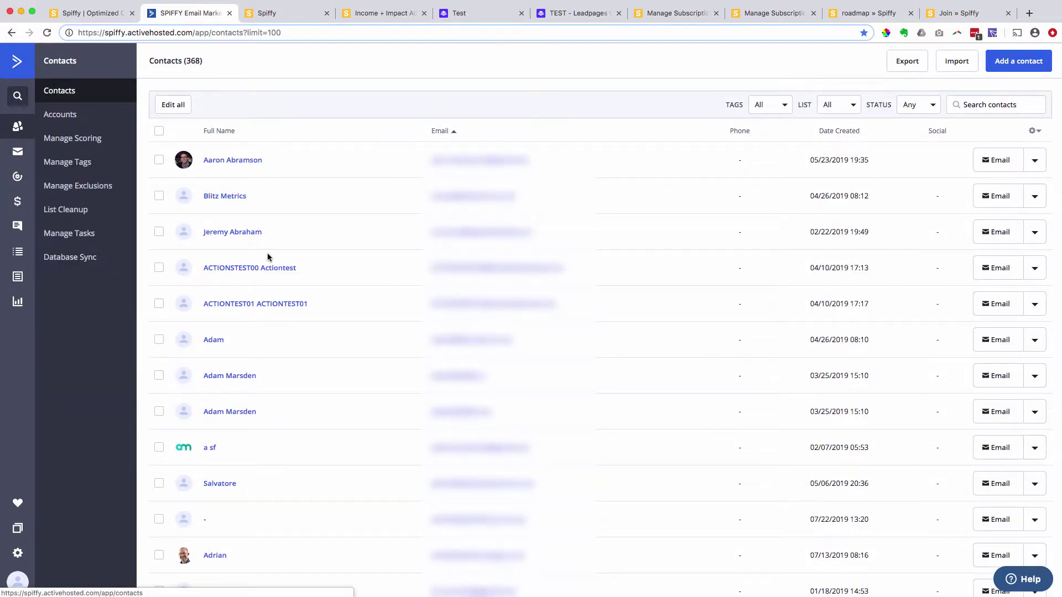
Start an advanced contact search on the Ecommerce Total Revenue field.
click(1003, 105)
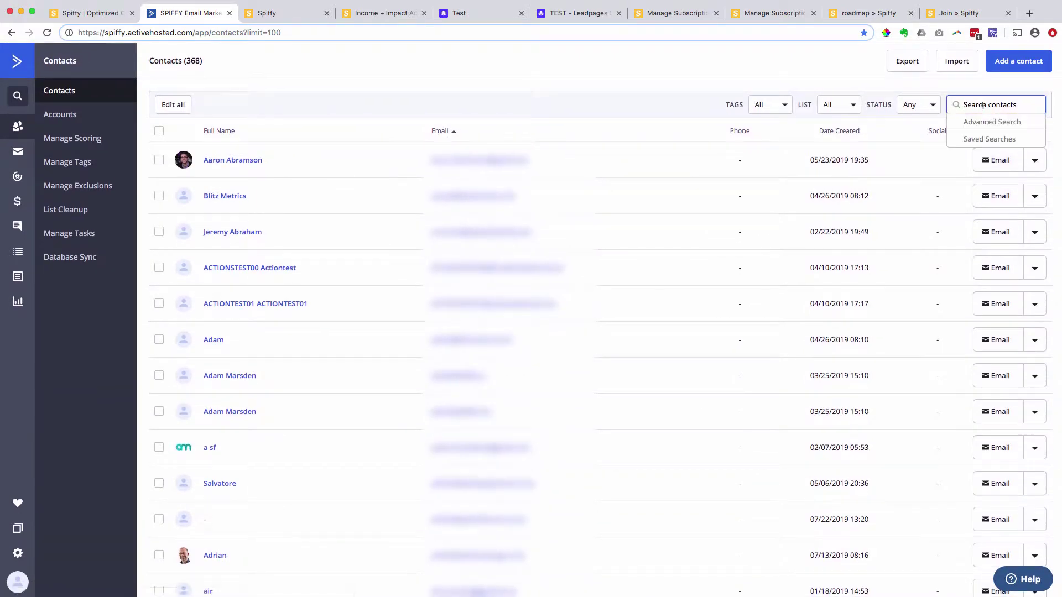
click(970, 121)
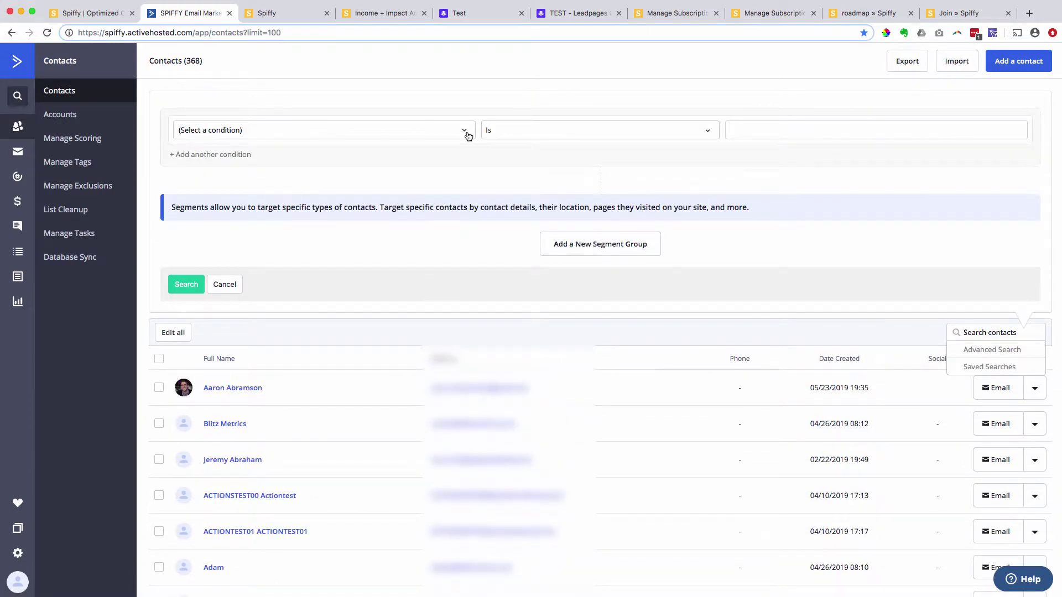
click(465, 135)
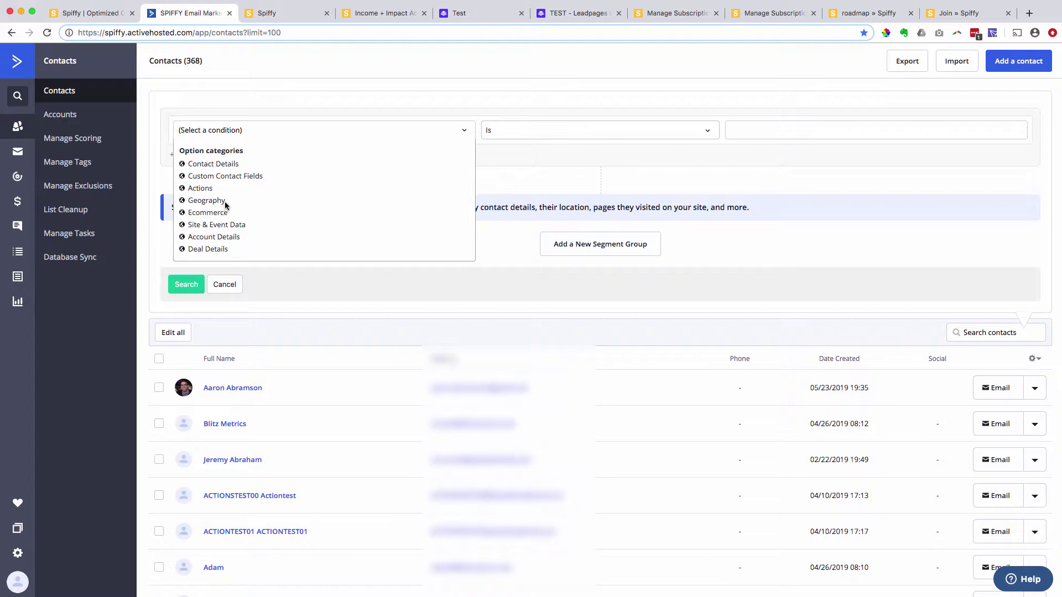
click(200, 214)
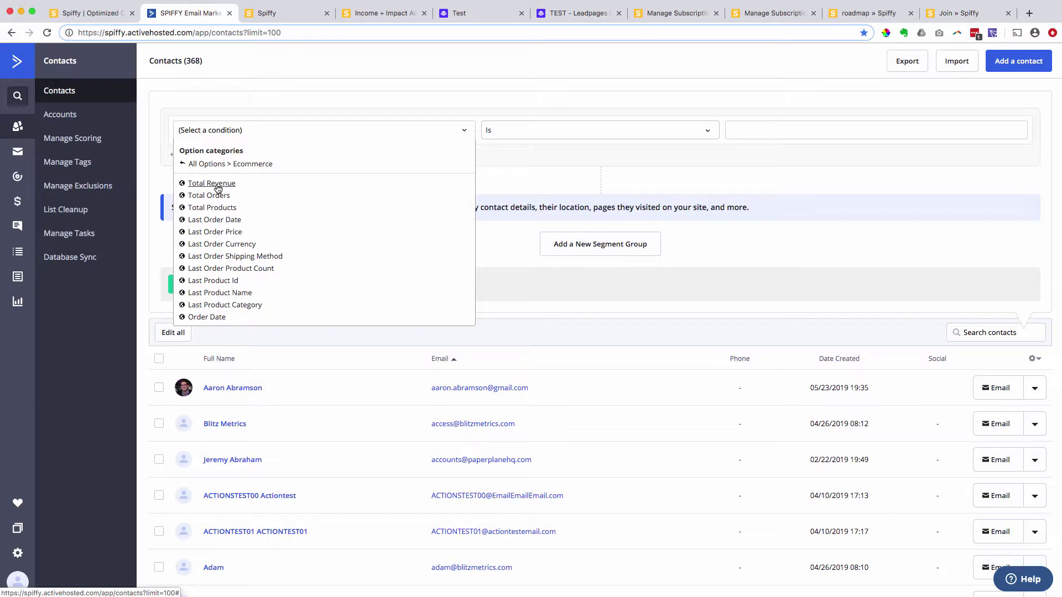
click(217, 185)
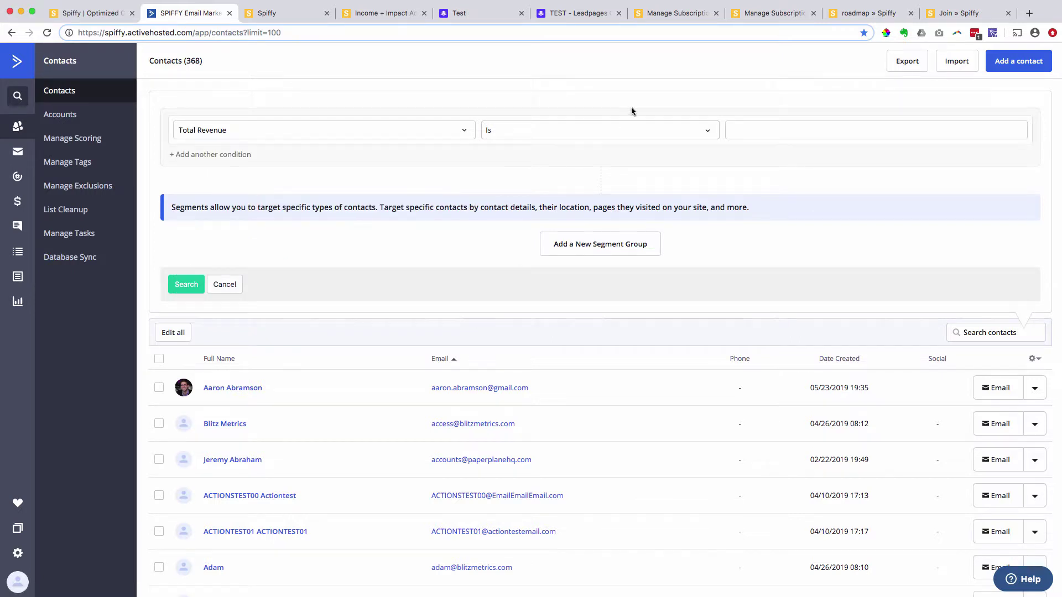
Set Total Revenue greater than 2000, then switch the field to Last Order Date.
click(686, 136)
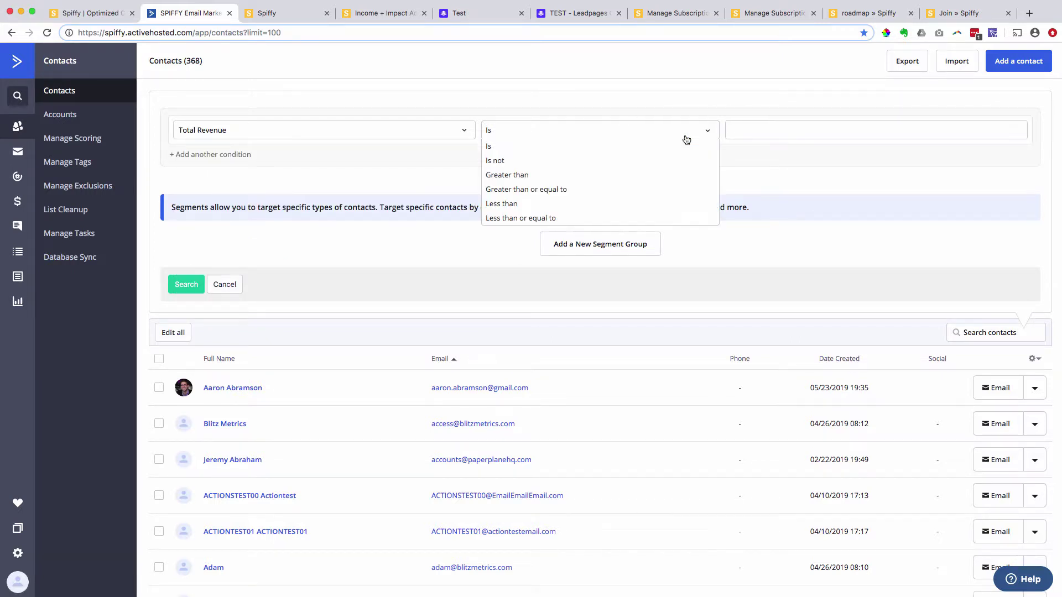
click(528, 174)
click(798, 128)
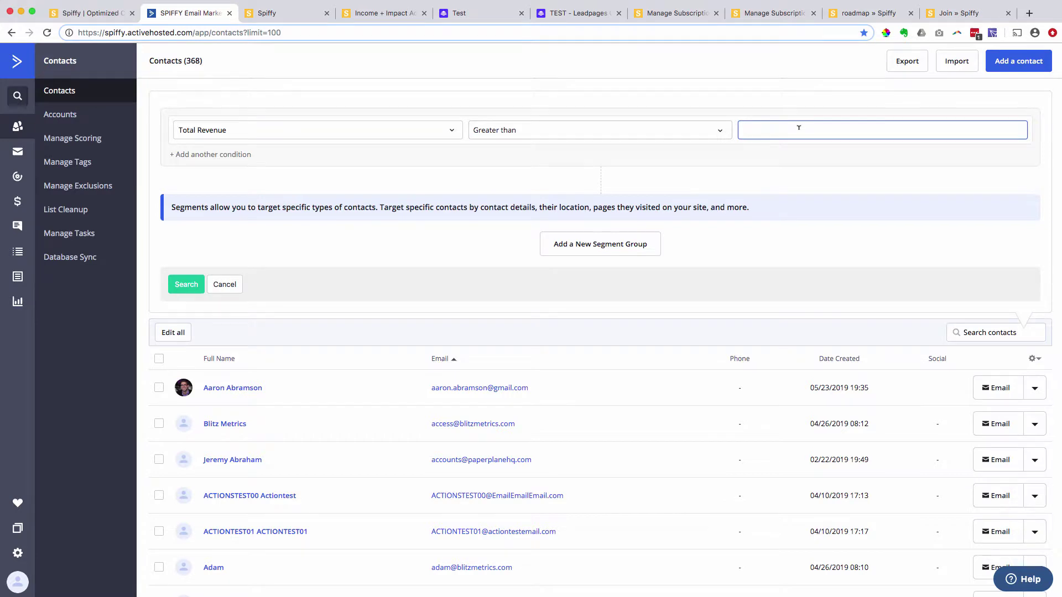
text(2000)
click(452, 128)
click(216, 219)
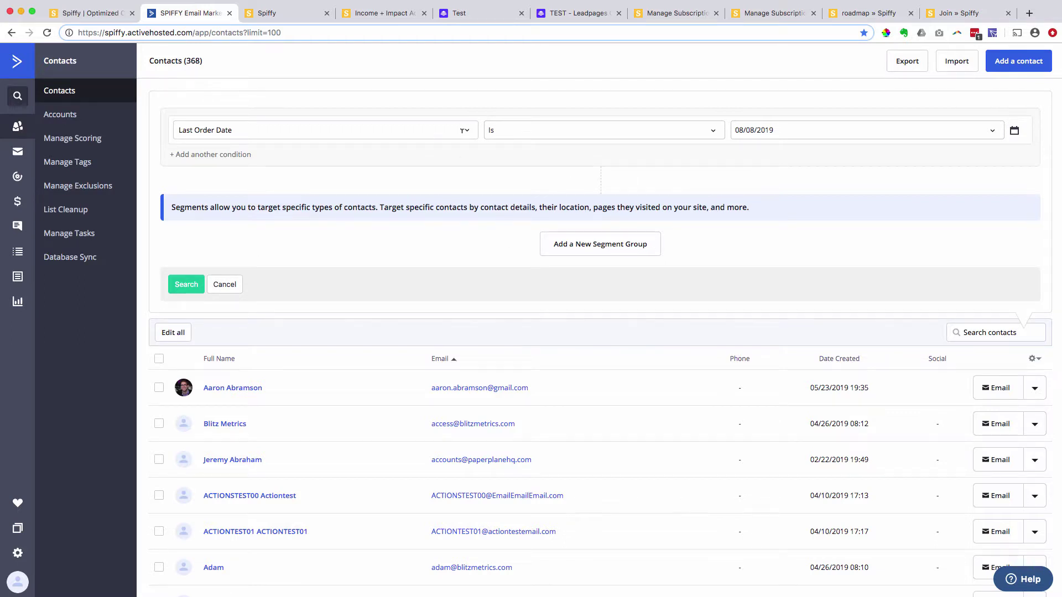
click(461, 131)
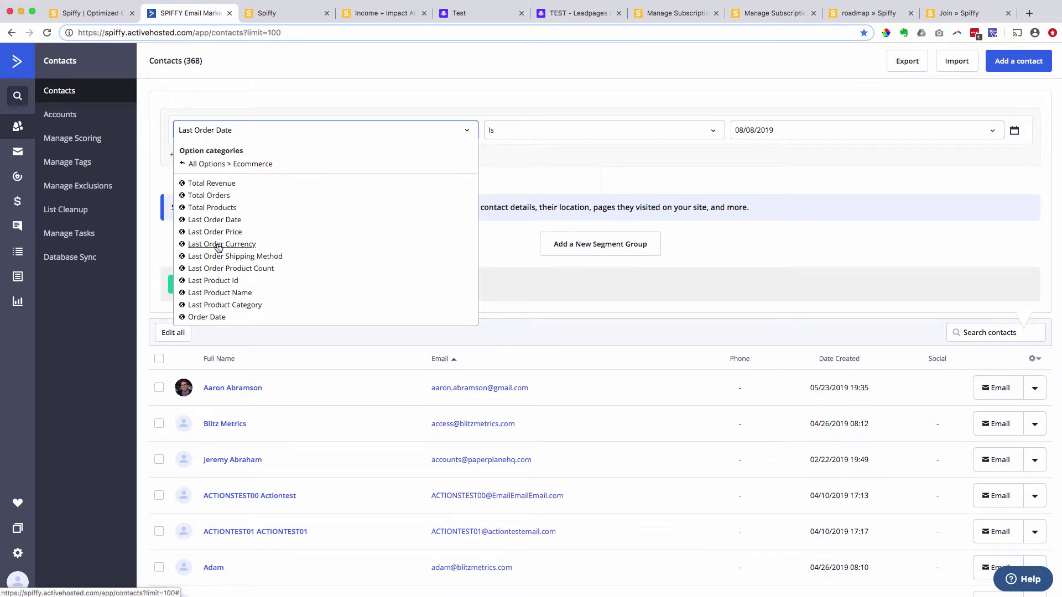
scroll(247, 267, down, 8)
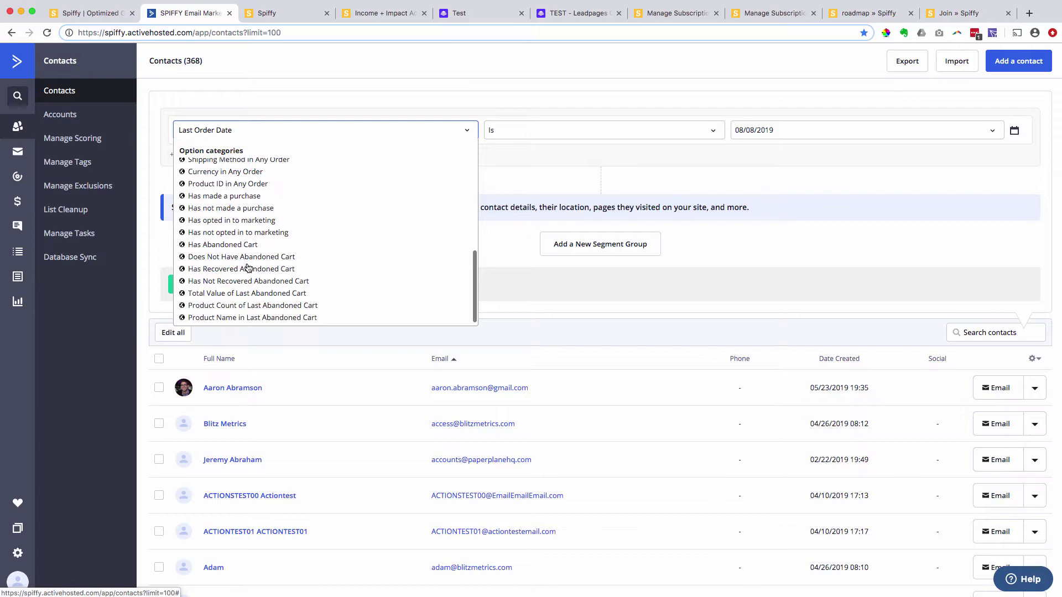
scroll(247, 268, up, 8)
scroll(246, 268, down, 8)
scroll(246, 267, up, 8)
click(523, 184)
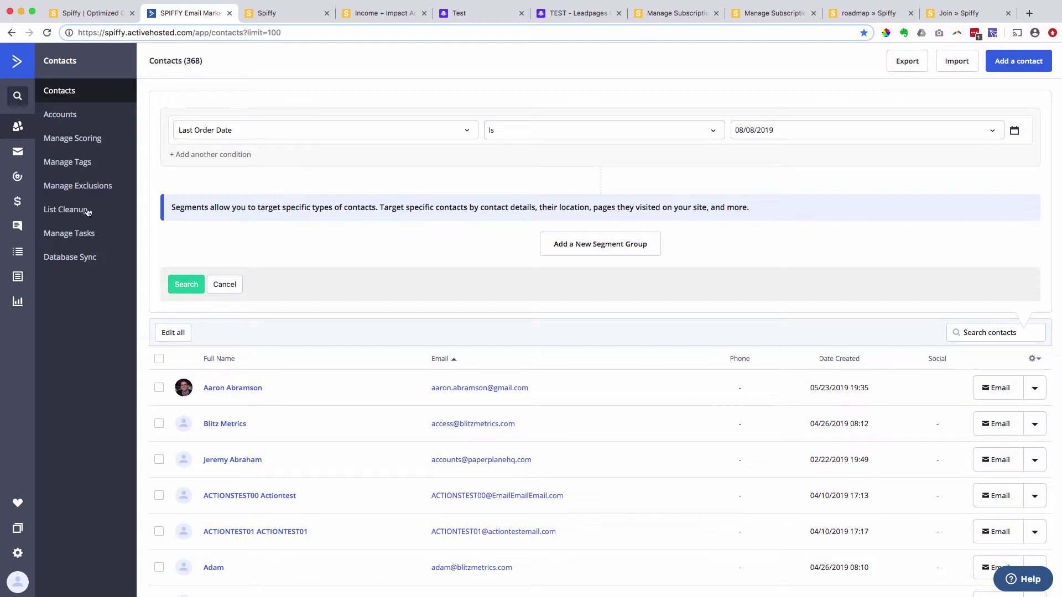
Show Campaign Reports with revenue per campaign, including $5 for Spiffy Team Test.
click(17, 303)
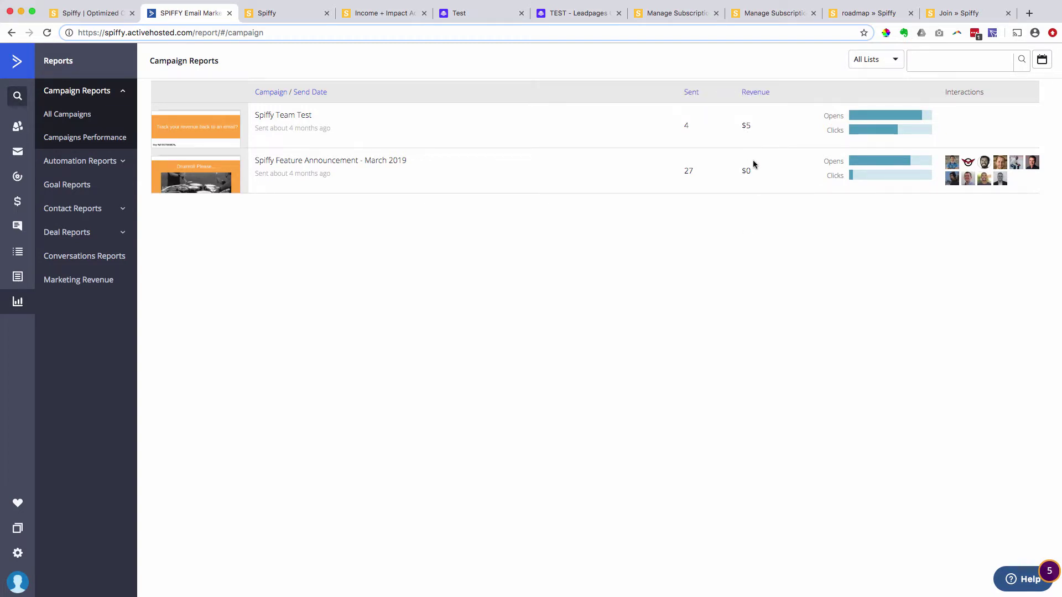
mouse_move(746, 125)
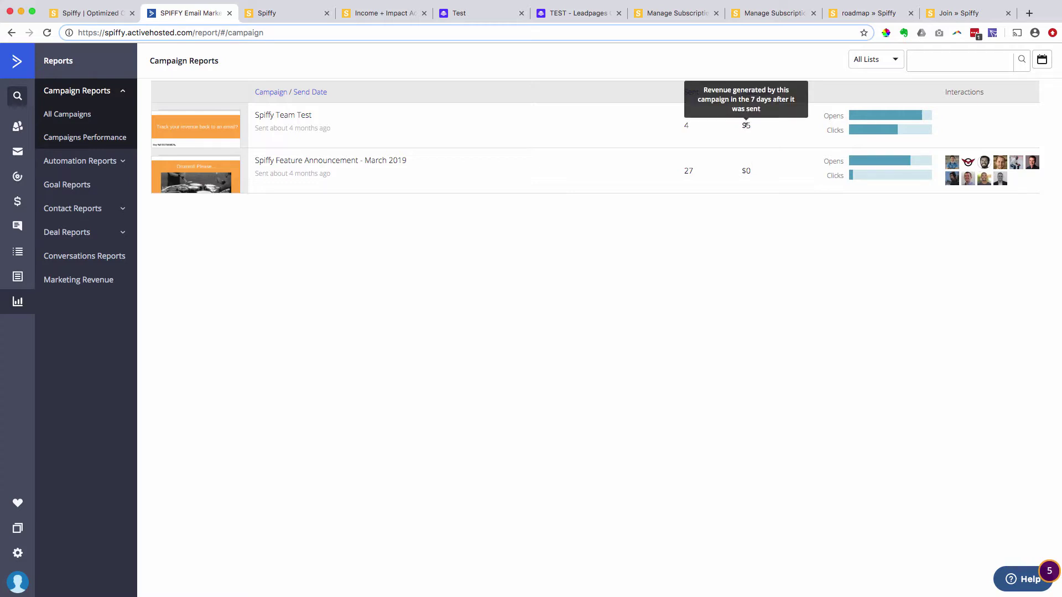